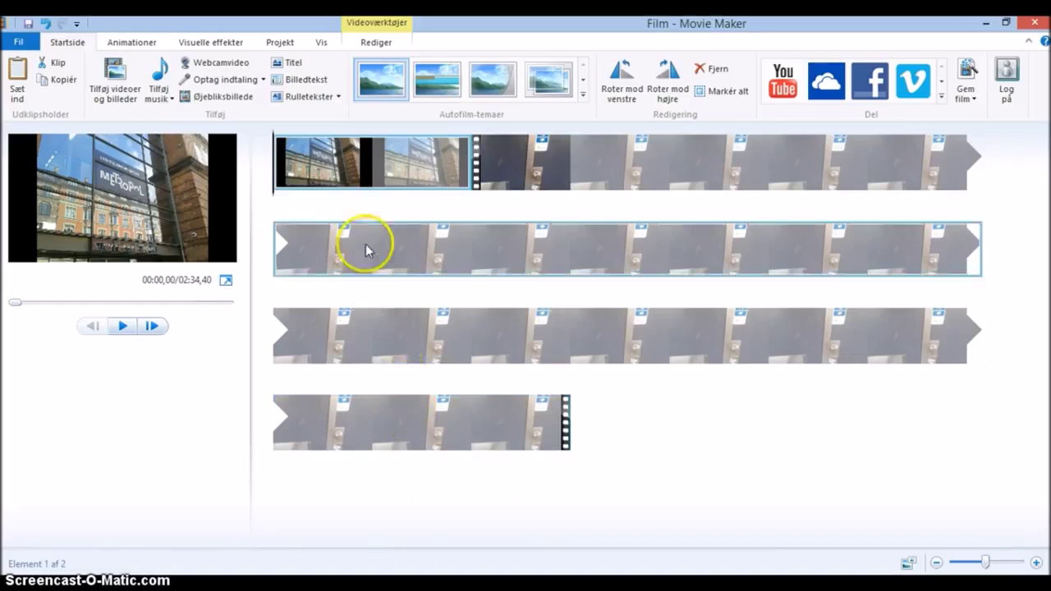
# - Add a title at the start of the film reading "Mit første filmprojekt"
pyautogui.click(293, 64)
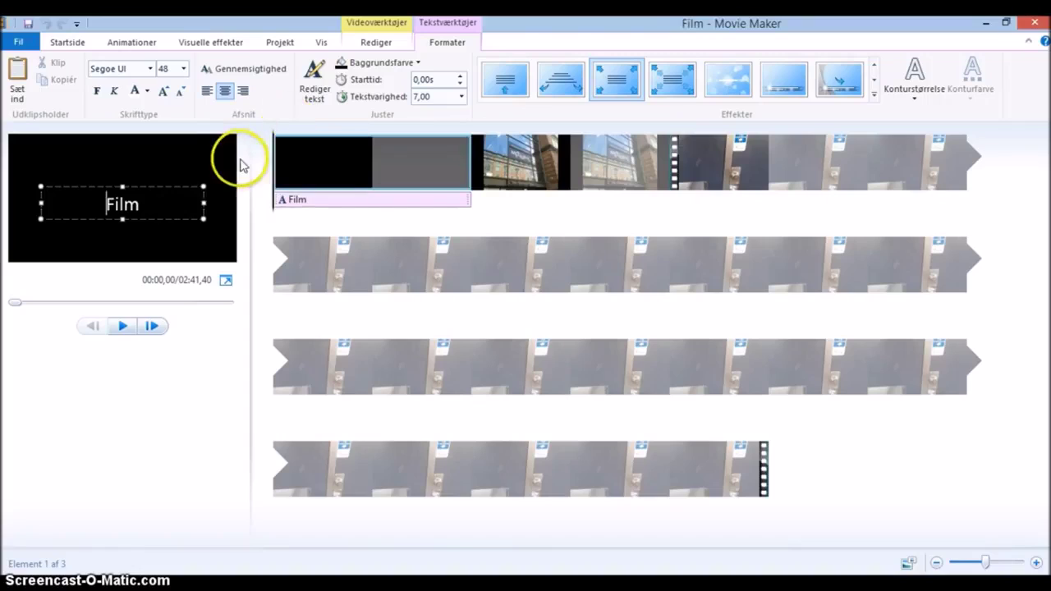
pyautogui.click(157, 204)
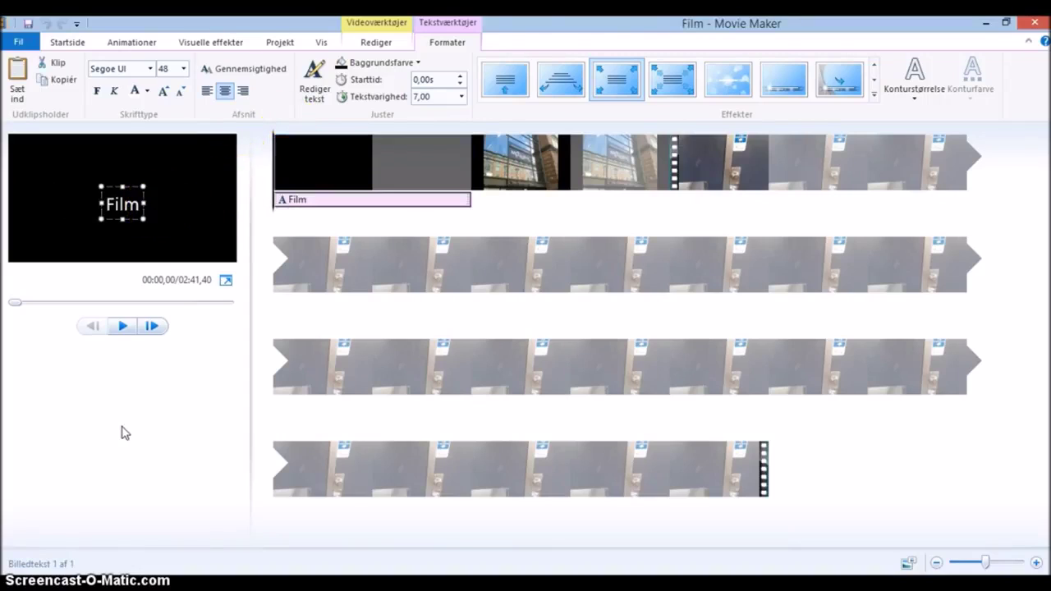
pyautogui.hotkey('ctrl', 'a')
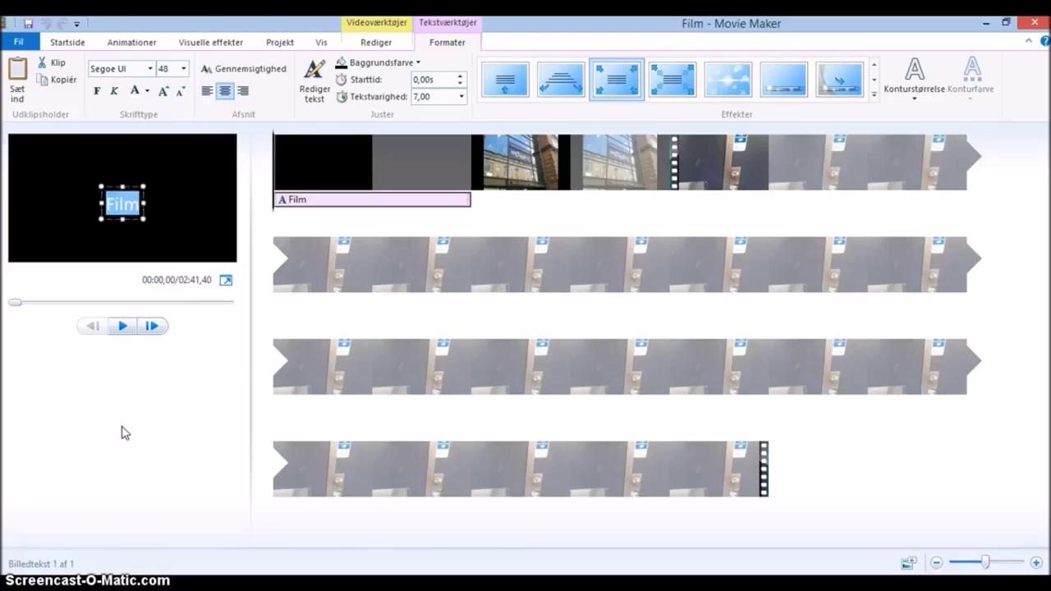
pyautogui.write('Mit før')
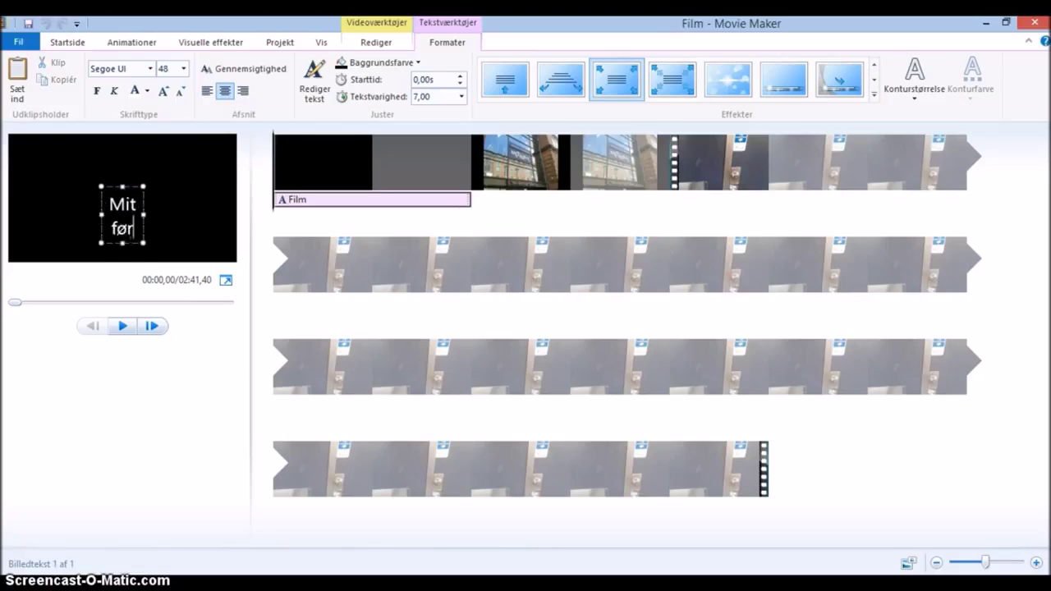
pyautogui.write('ste fil')
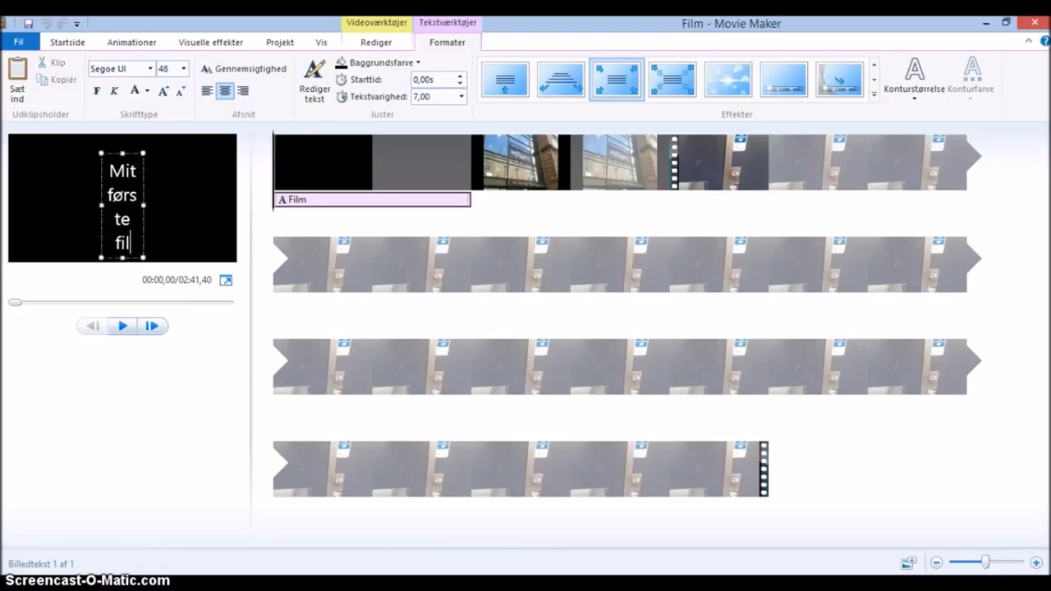
pyautogui.write('m projekt')
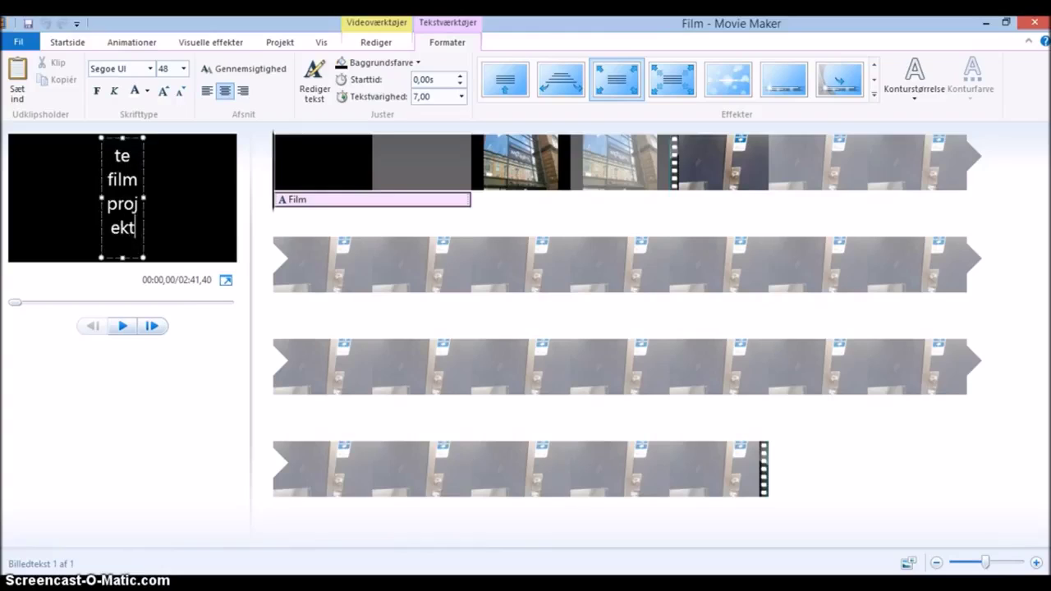
# - Widen the title's text box so the text fits on two lines, and move it to the middle of the frame
pyautogui.moveTo(143, 197); pyautogui.dragTo(216, 199)
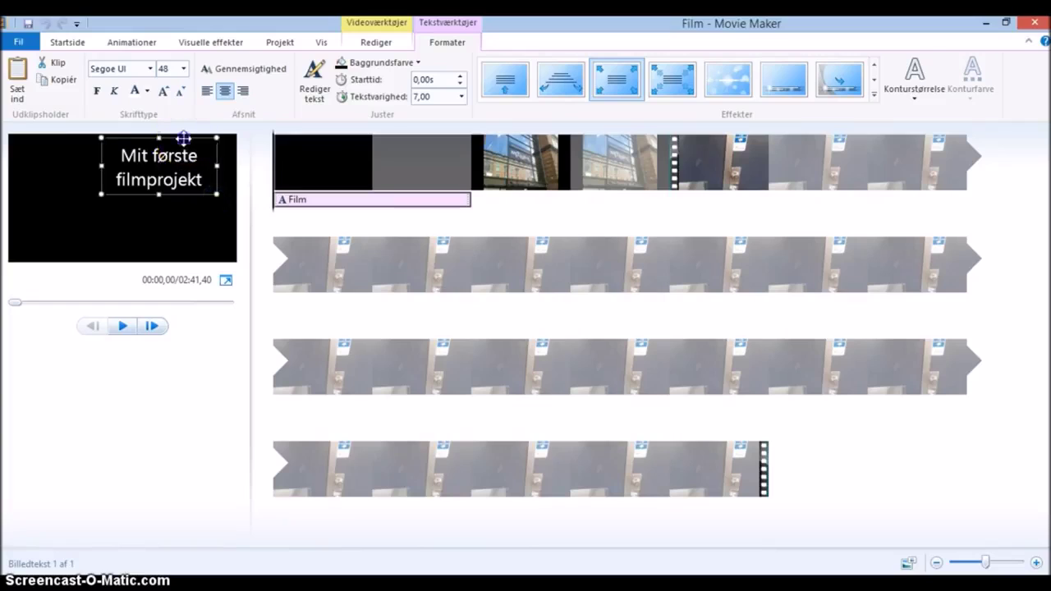
pyautogui.moveTo(183, 141); pyautogui.dragTo(142, 162)
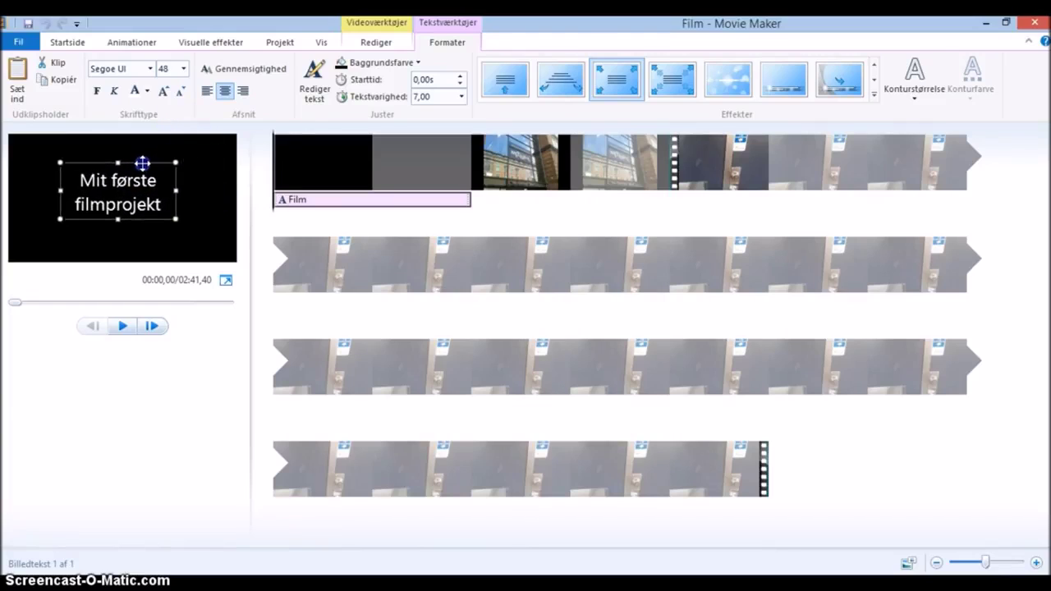
pyautogui.click(193, 336)
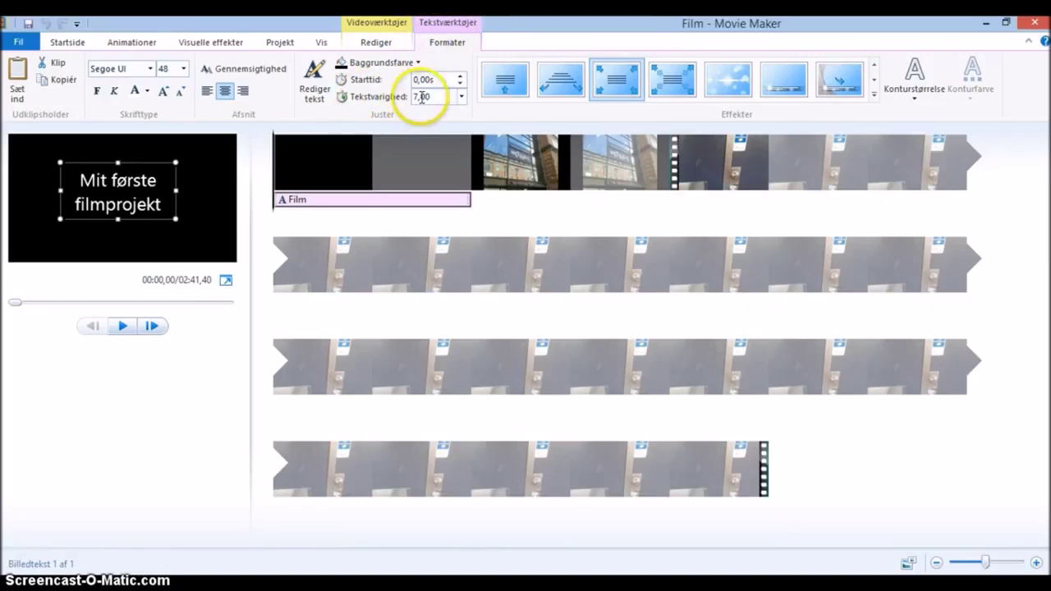
# - Set the title's text duration to 5,00 seconds and reopen its text for editing
pyautogui.click(462, 97)
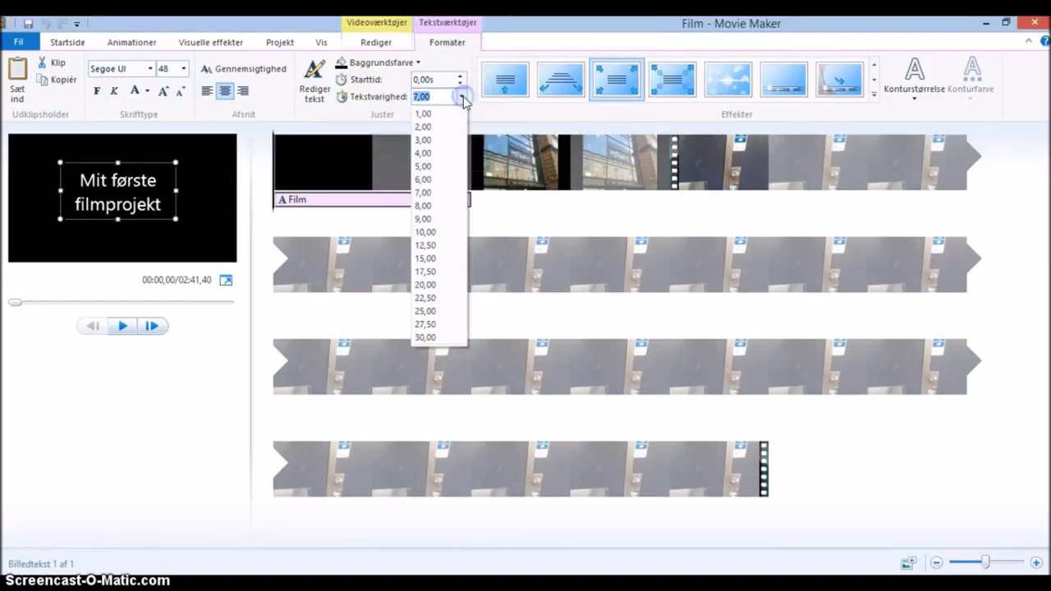
pyautogui.click(423, 167)
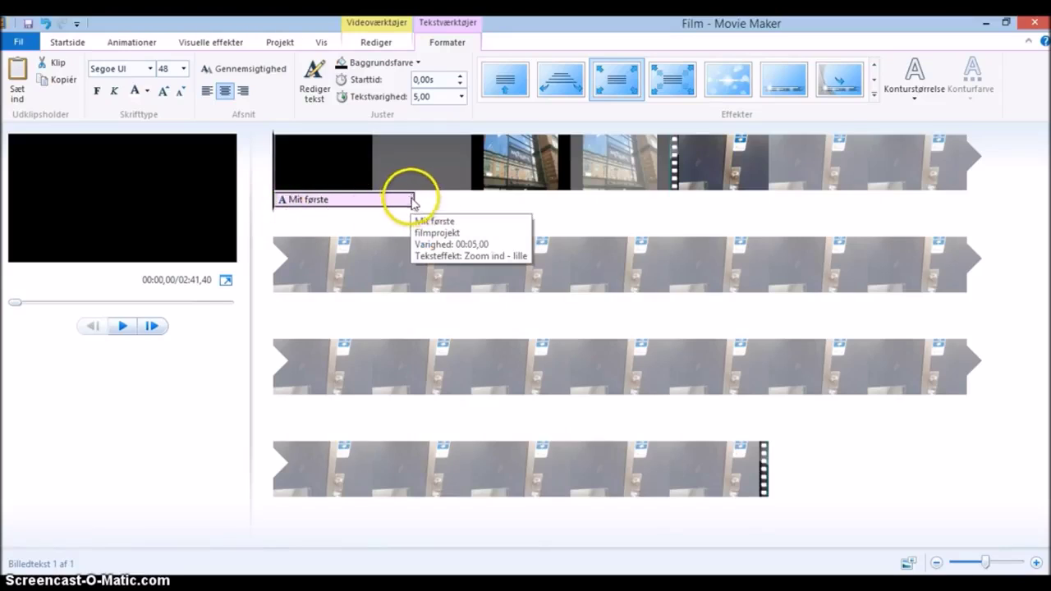
pyautogui.click(123, 190)
pyautogui.click(83, 184)
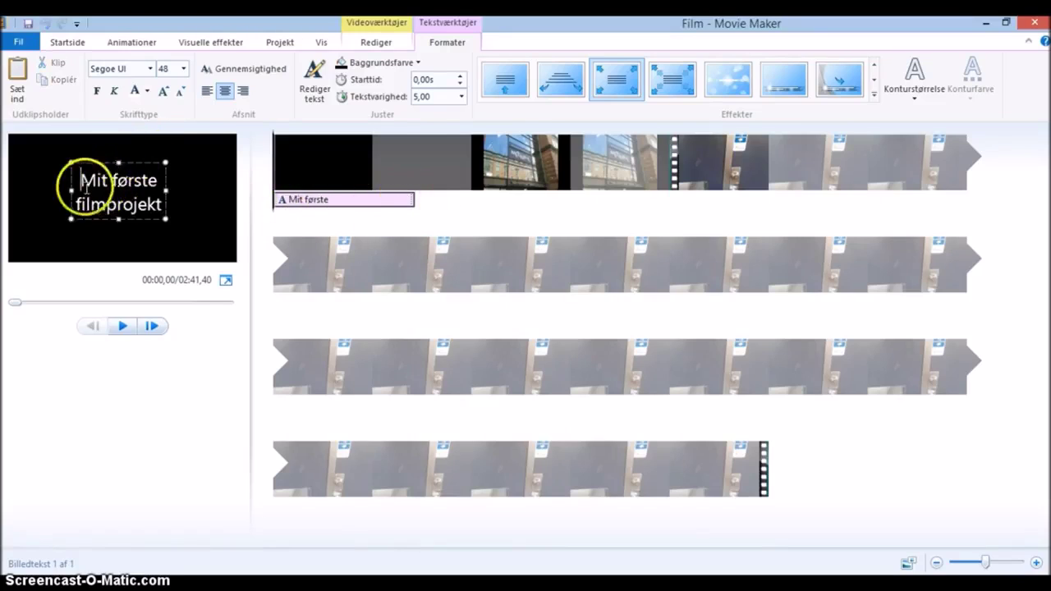
# - Preview different text effects on the title, including Filmisk - burst 1 and Filmisk - burst 2
pyautogui.click(154, 75)
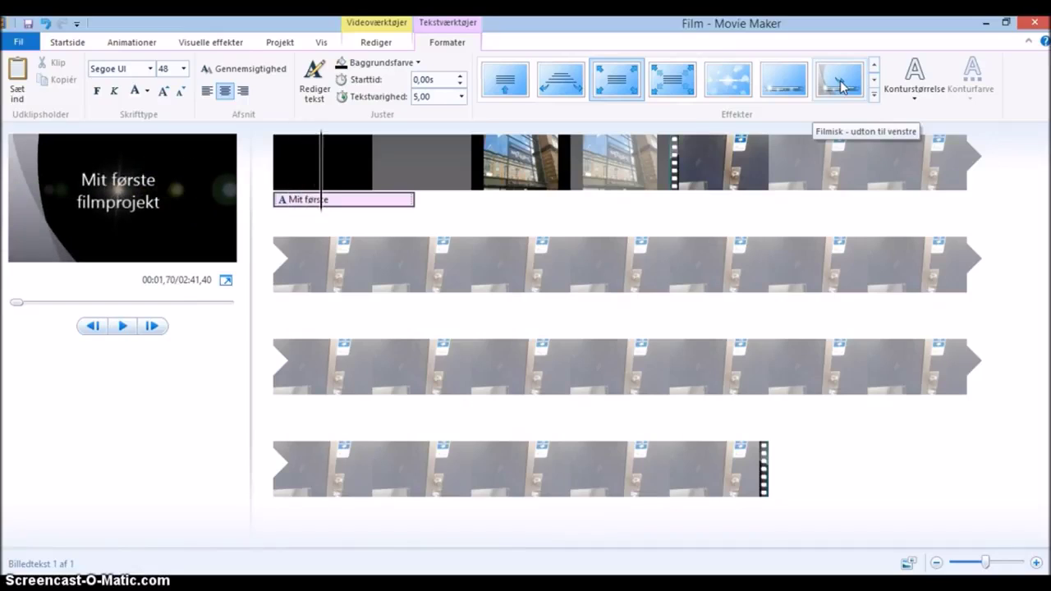
pyautogui.click(790, 81)
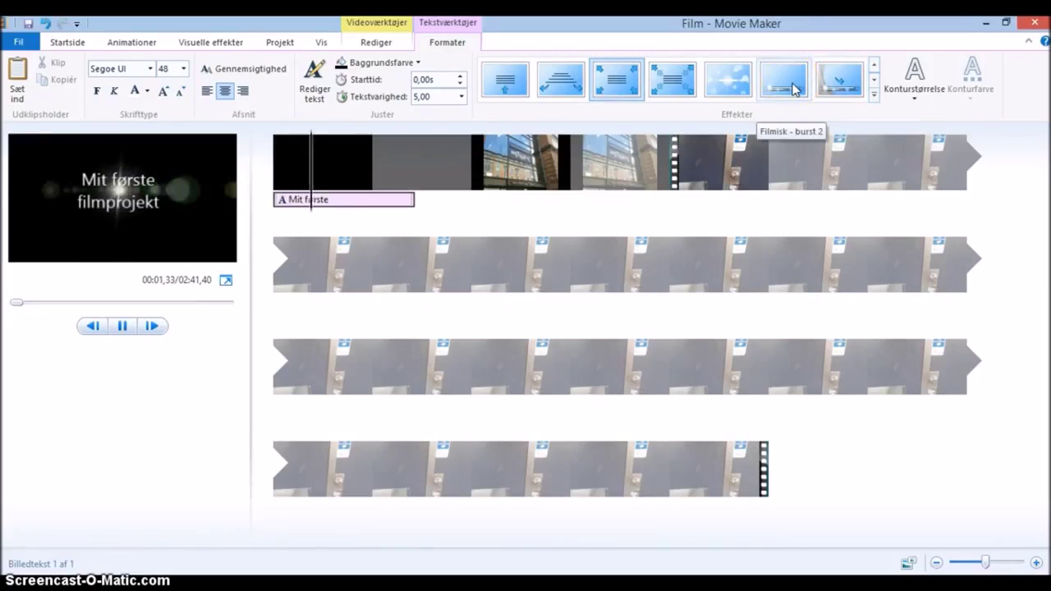
pyautogui.click(677, 85)
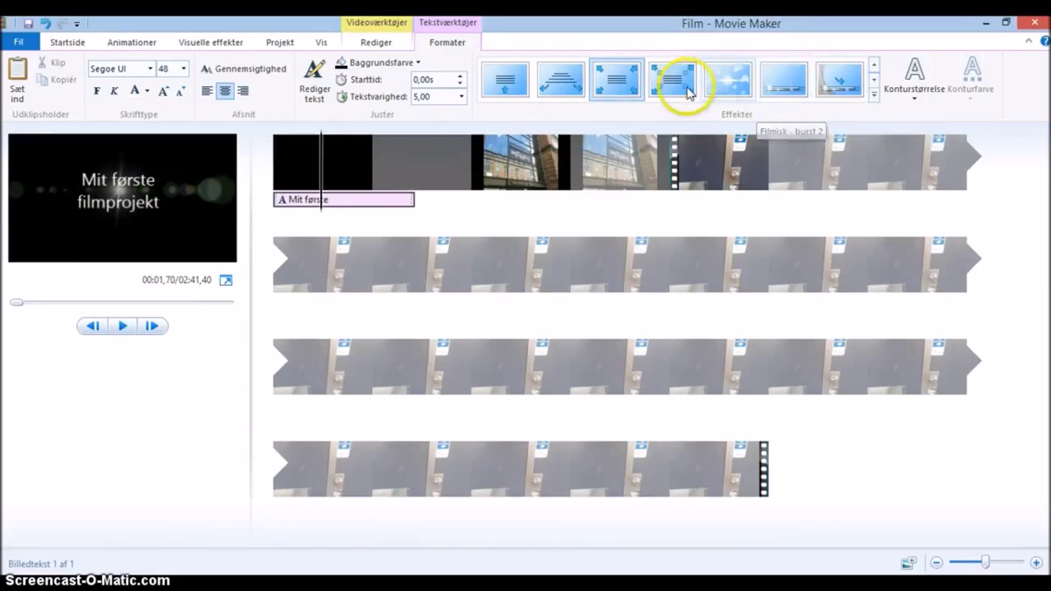
pyautogui.click(712, 89)
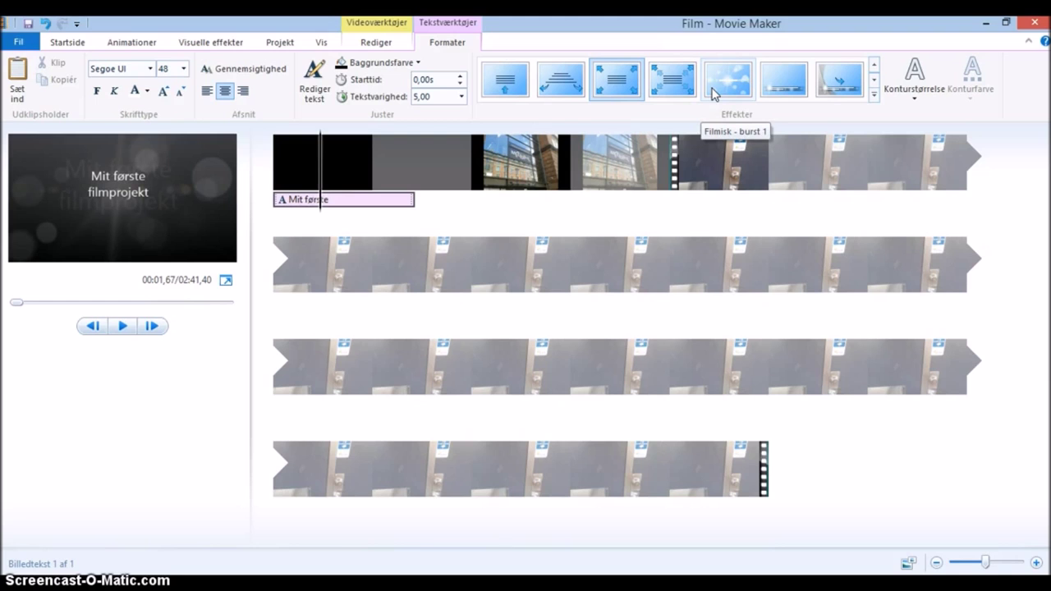
pyautogui.click(498, 72)
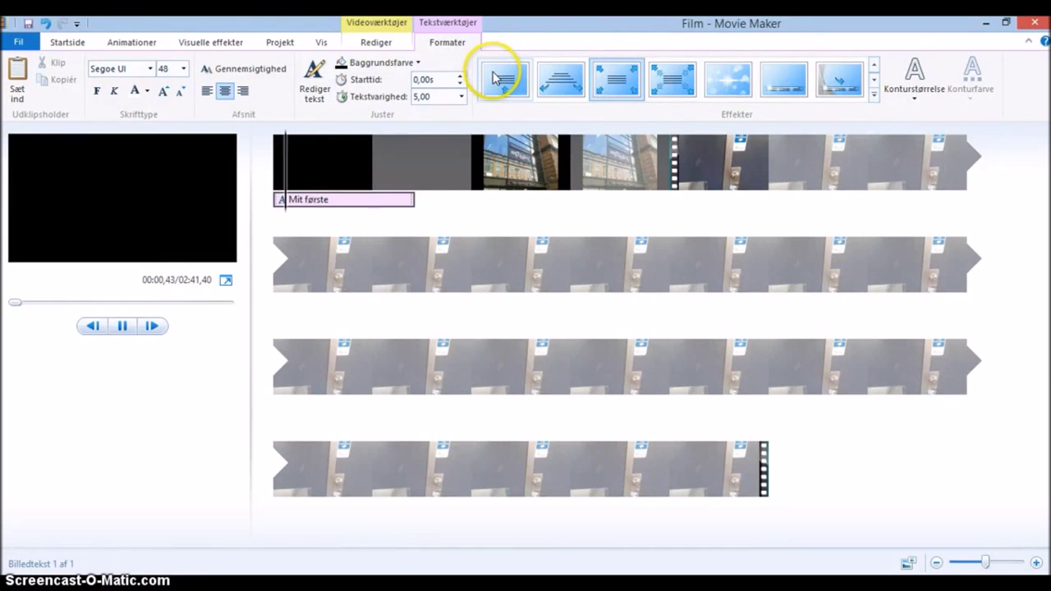
# - Add a caption reading "Min første filmtekst" to the building photo, starting at about 8,5 seconds
pyautogui.click(69, 42)
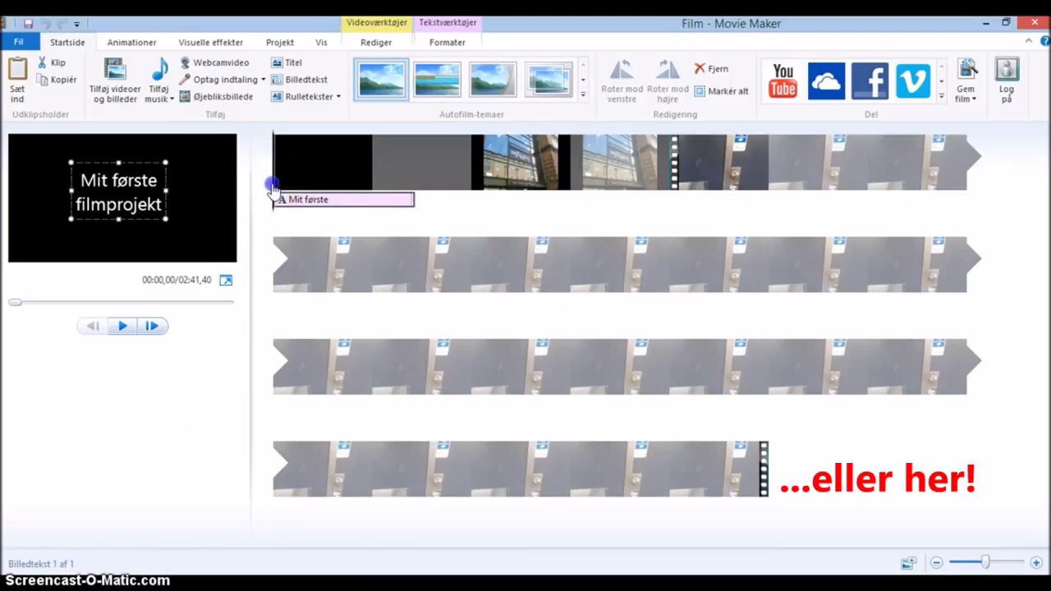
pyautogui.click(332, 192)
pyautogui.moveTo(472, 197); pyautogui.dragTo(515, 200)
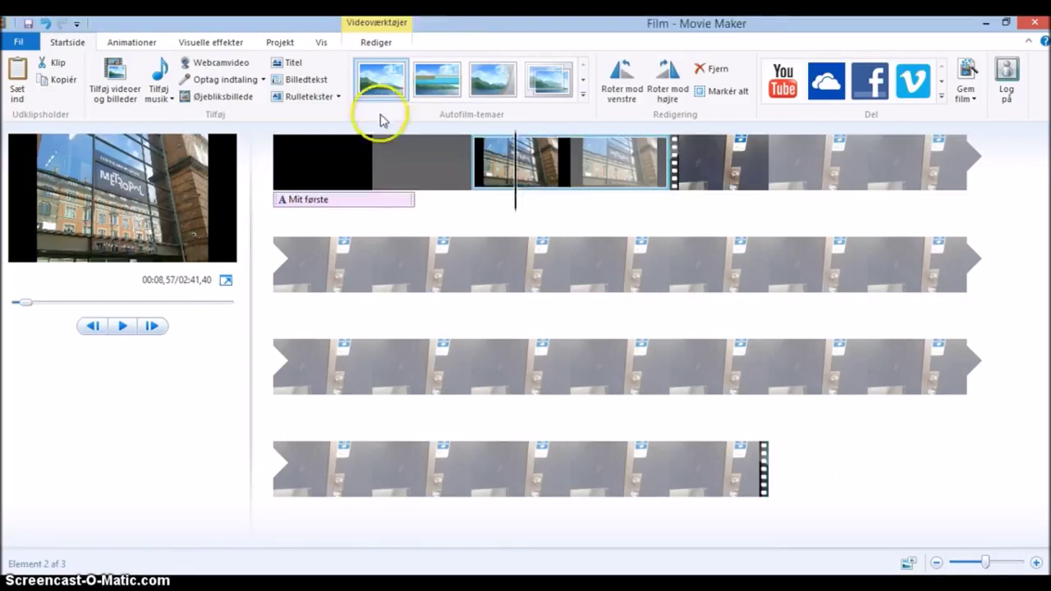
pyautogui.click(312, 82)
pyautogui.click(541, 200)
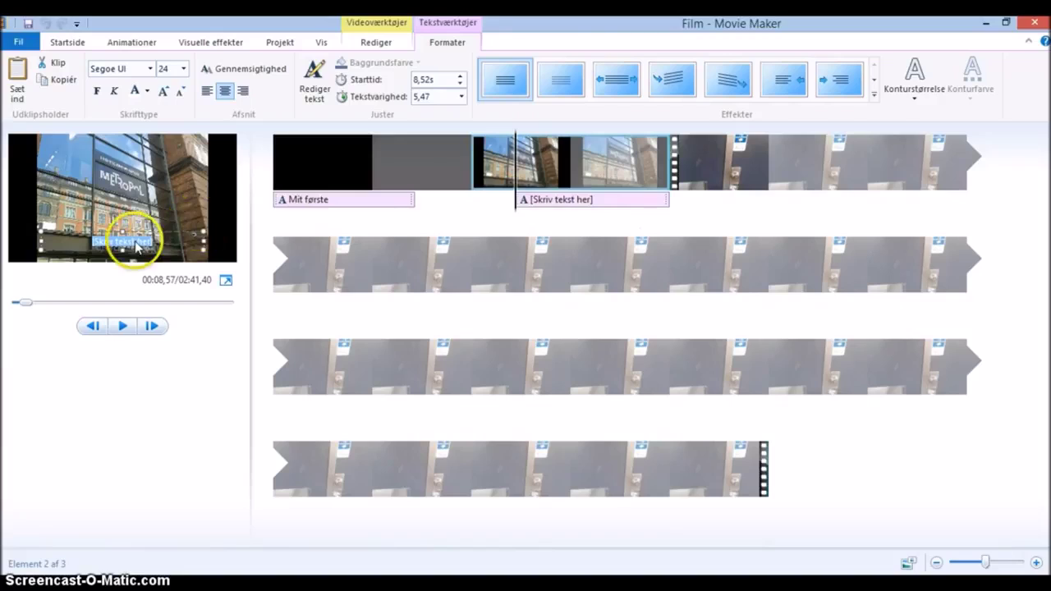
pyautogui.click(173, 238)
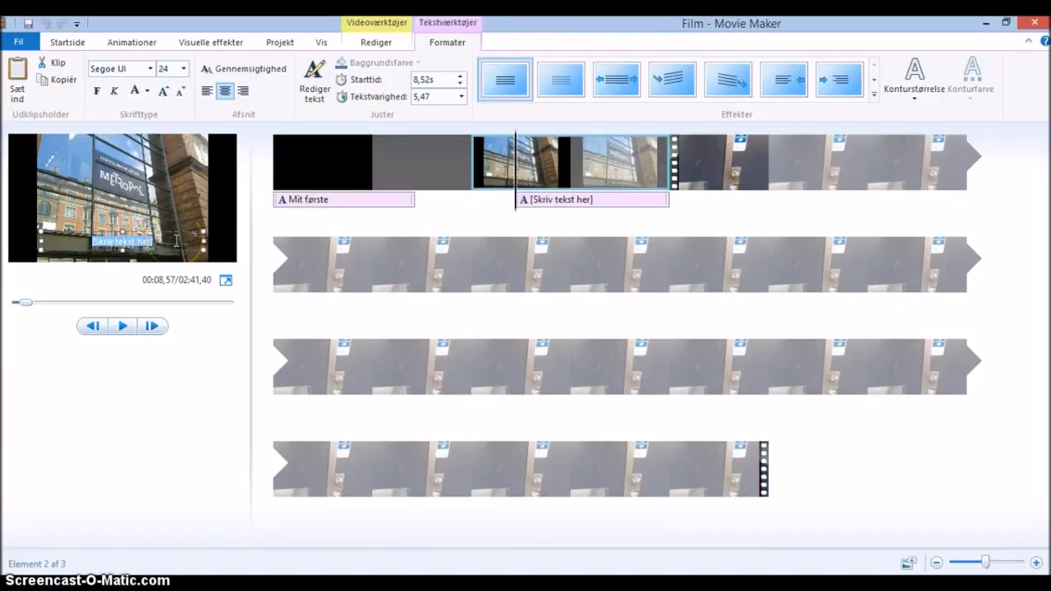
pyautogui.press('Delete')
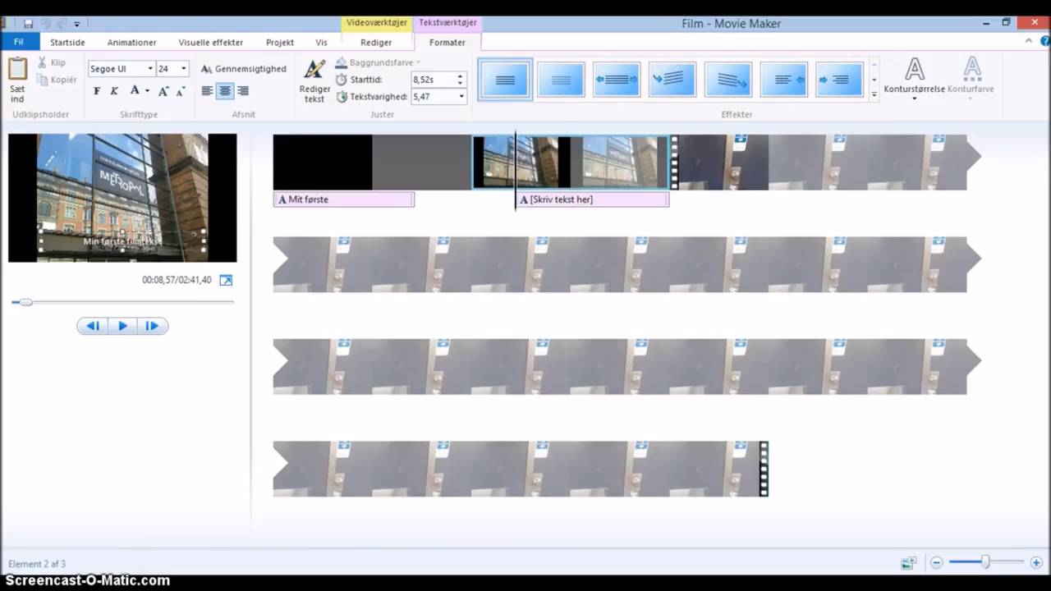
# - Format the whole caption text on the building photo in bold at a larger font size
pyautogui.doubleClick(117, 239)
pyautogui.tripleClick(128, 238)
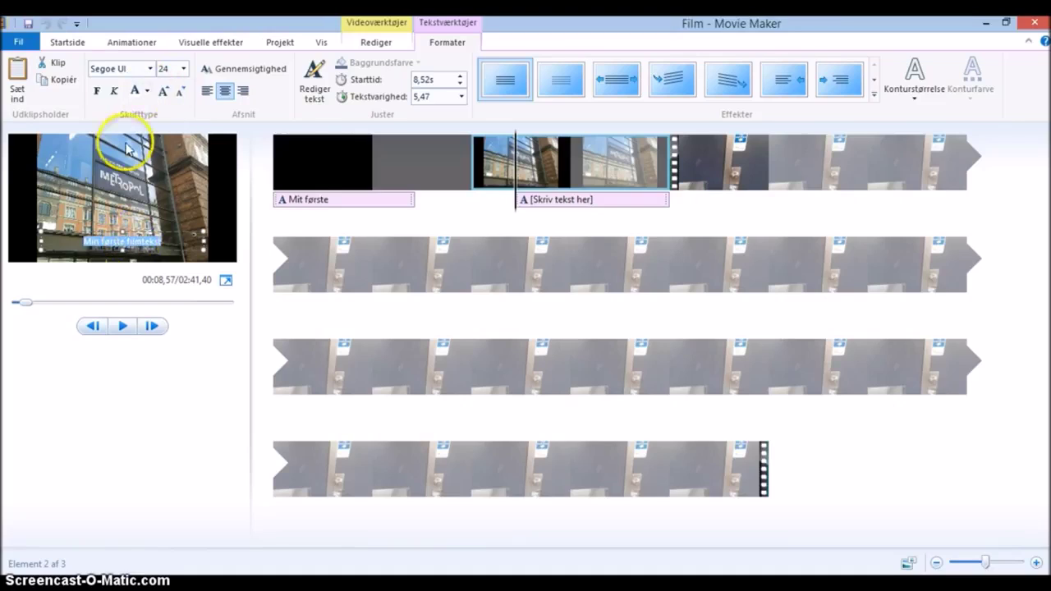
pyautogui.click(150, 93)
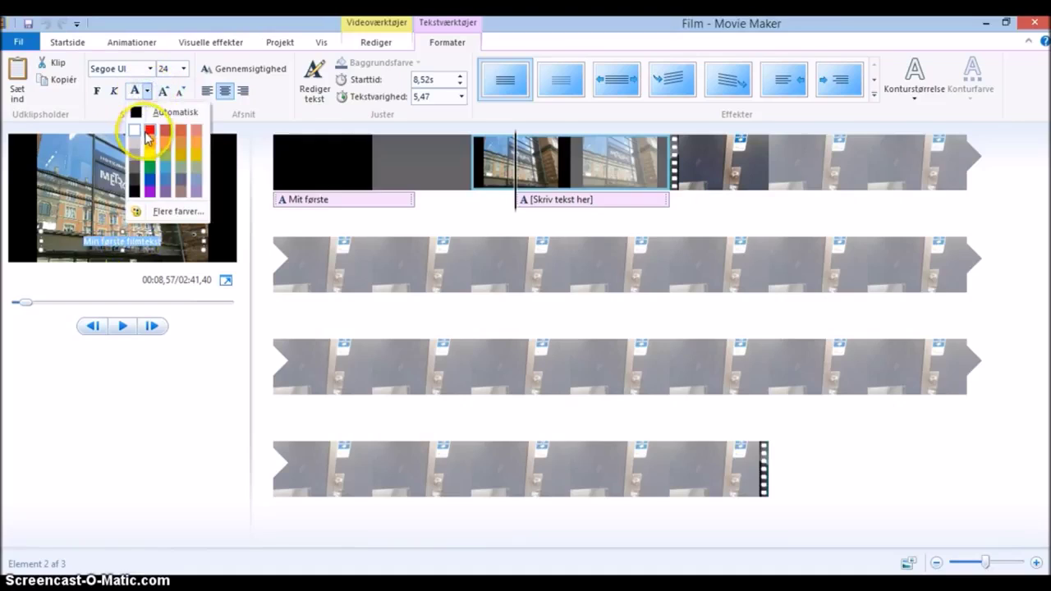
pyautogui.click(161, 124)
pyautogui.click(164, 91)
pyautogui.click(96, 91)
# - Play the film from about 6,77 seconds to preview the caption on the building photo
pyautogui.click(507, 193)
pyautogui.click(465, 186)
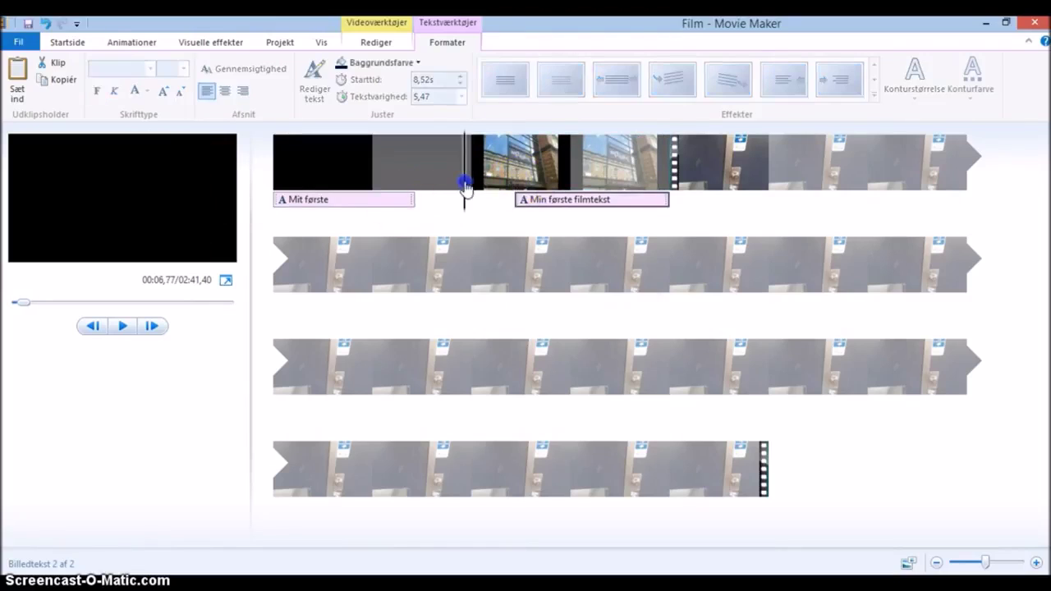
pyautogui.click(123, 327)
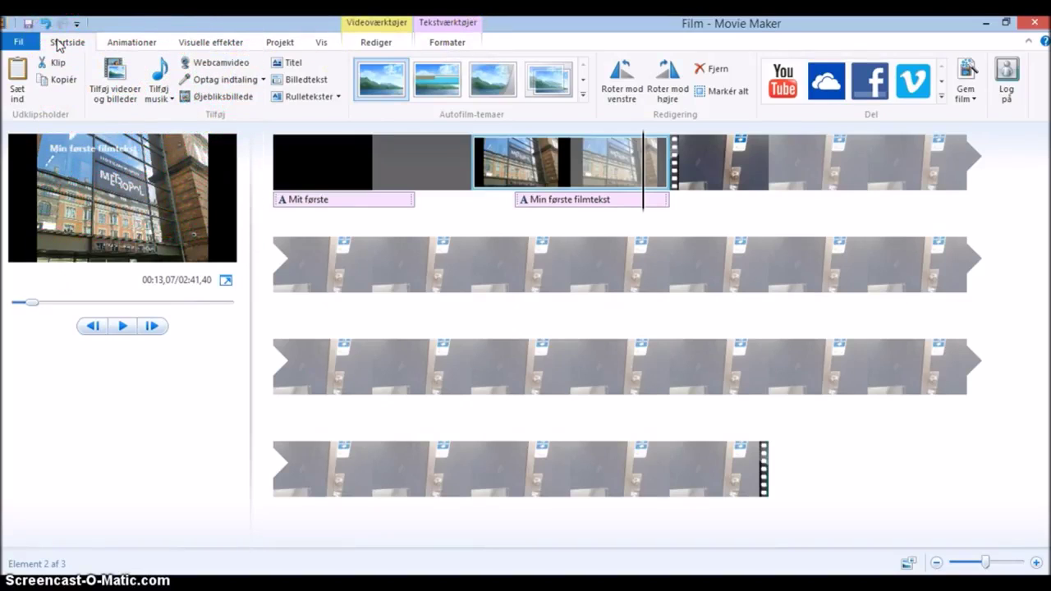
# - Look through the available credits types and preview the AutoMovie themes, including Sort-hvid
pyautogui.click(339, 100)
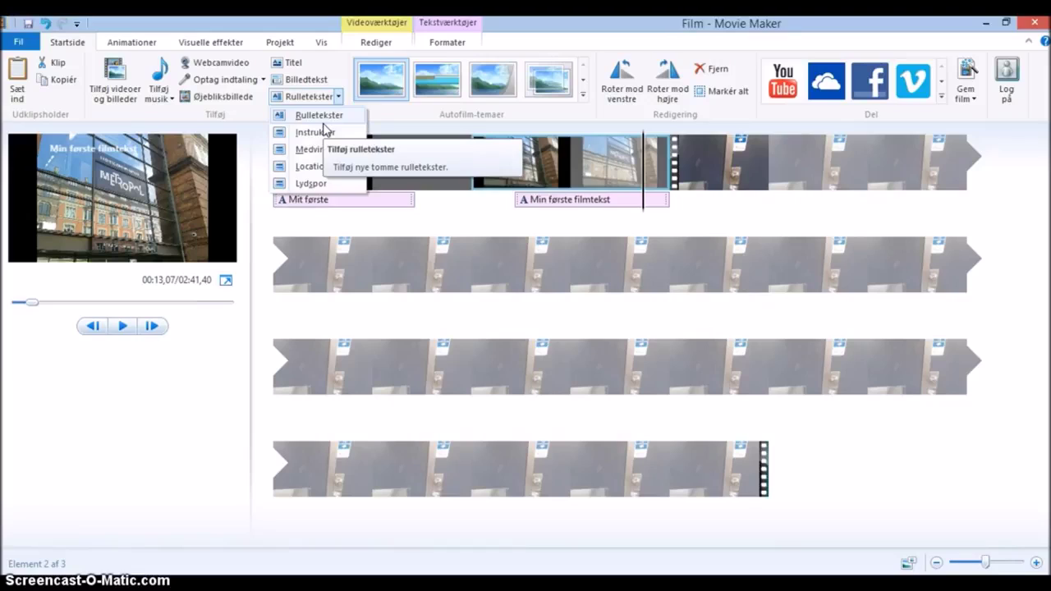
pyautogui.click(373, 112)
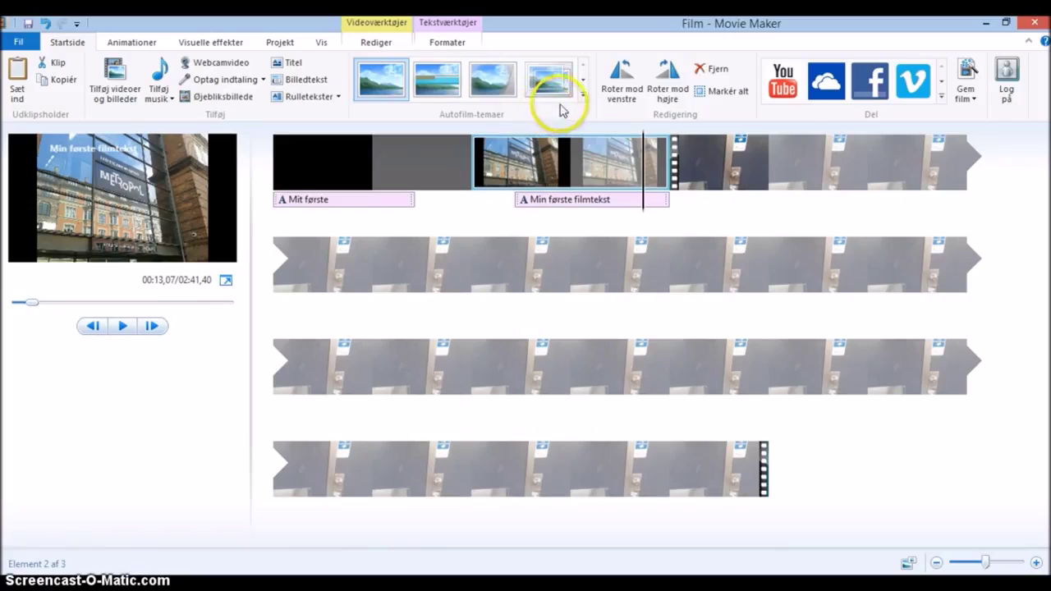
pyautogui.click(584, 81)
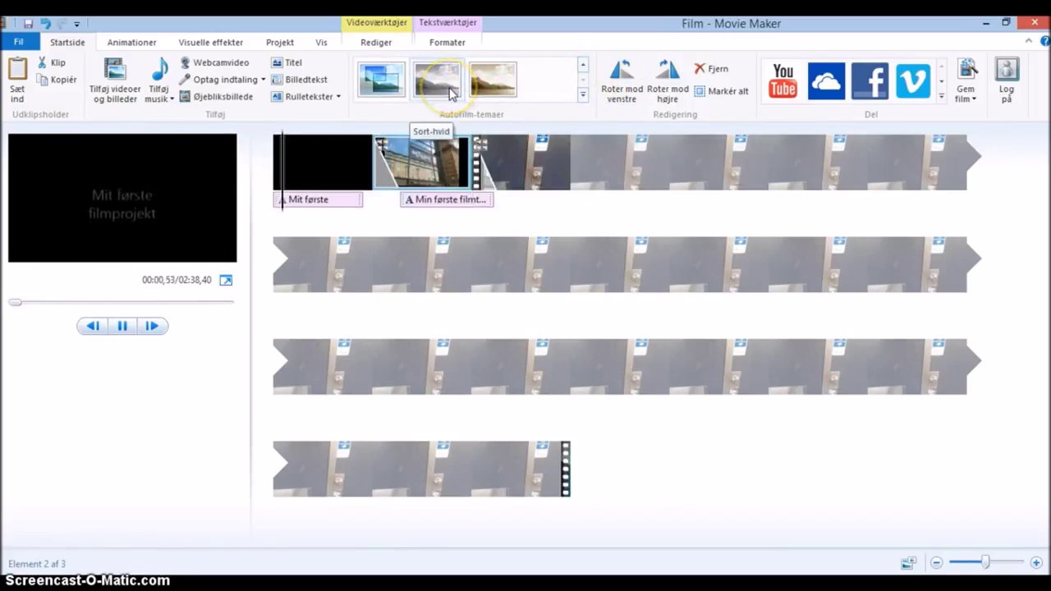
pyautogui.click(447, 119)
pyautogui.click(829, 156)
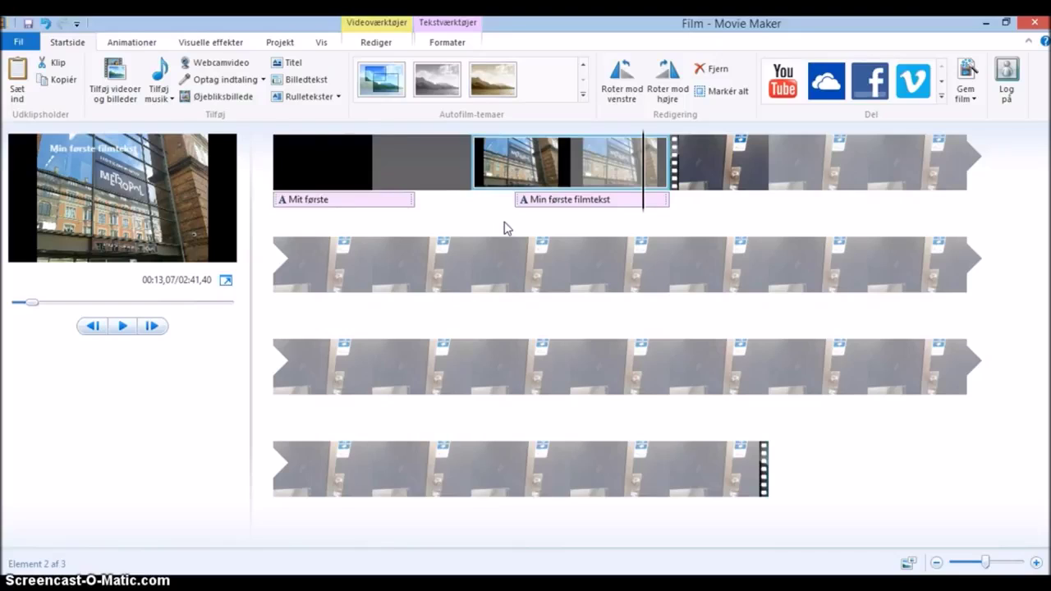
# - Apply the red-and-yellow posterized visual effect to the building photo clip
pyautogui.click(207, 45)
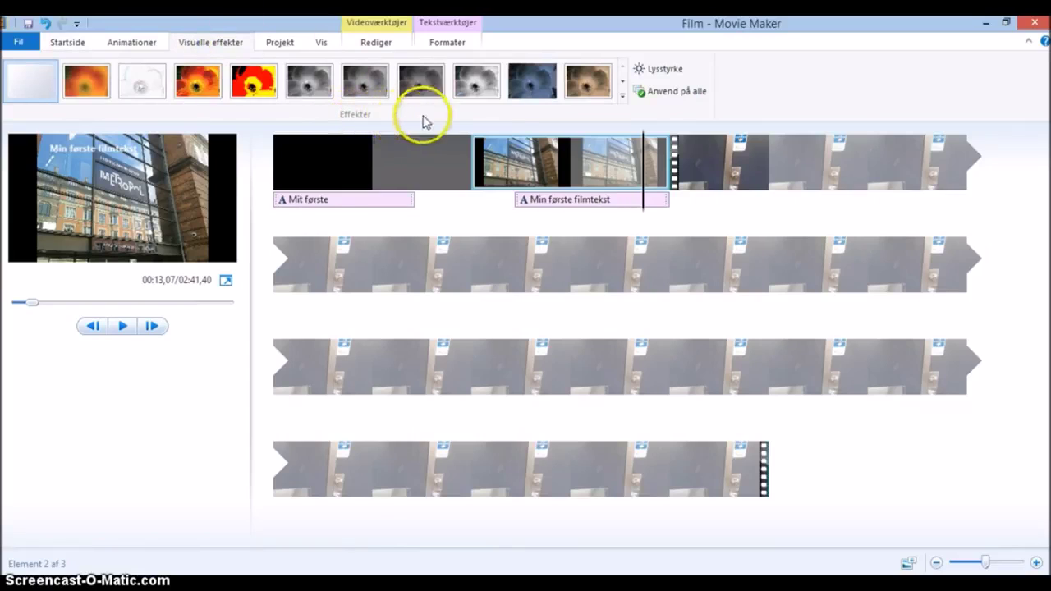
pyautogui.click(560, 176)
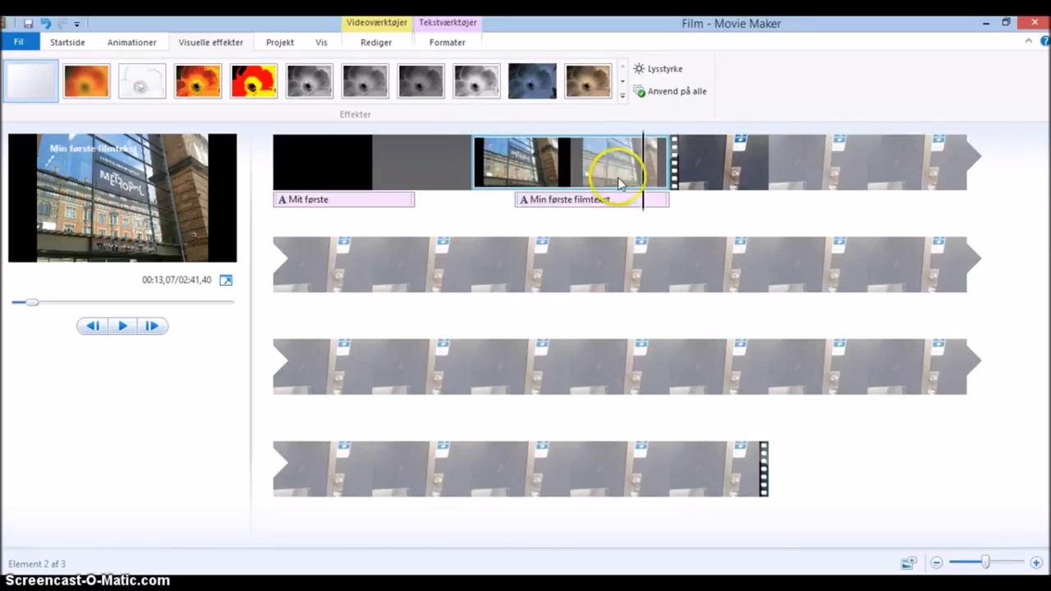
pyautogui.click(701, 164)
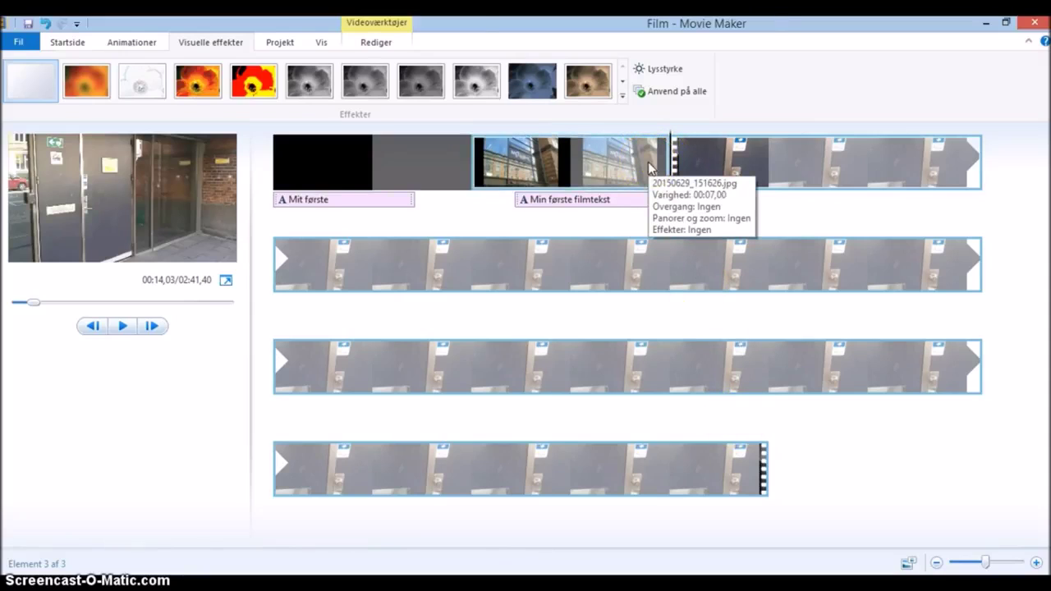
pyautogui.click(571, 160)
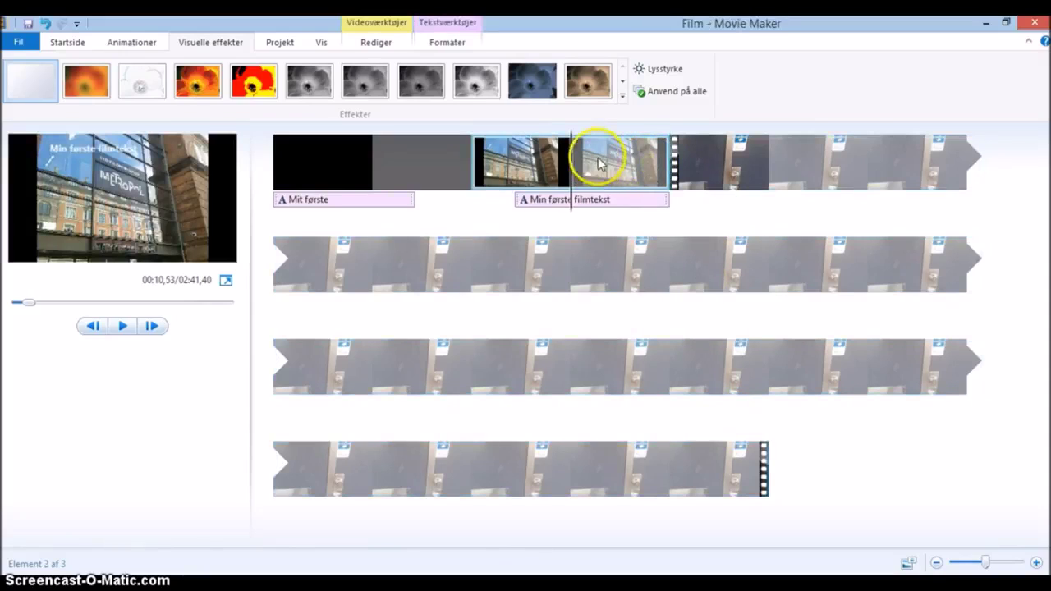
pyautogui.click(257, 90)
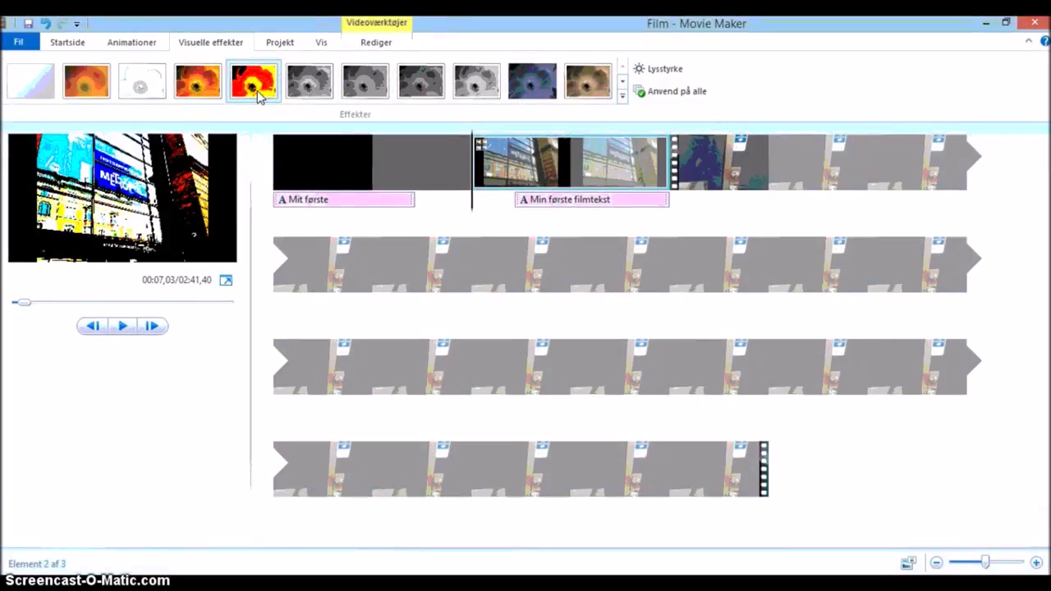
# - Play the film from about 7,03 seconds to preview the visual effect on the building photo and the change to the video clip
pyautogui.click(123, 328)
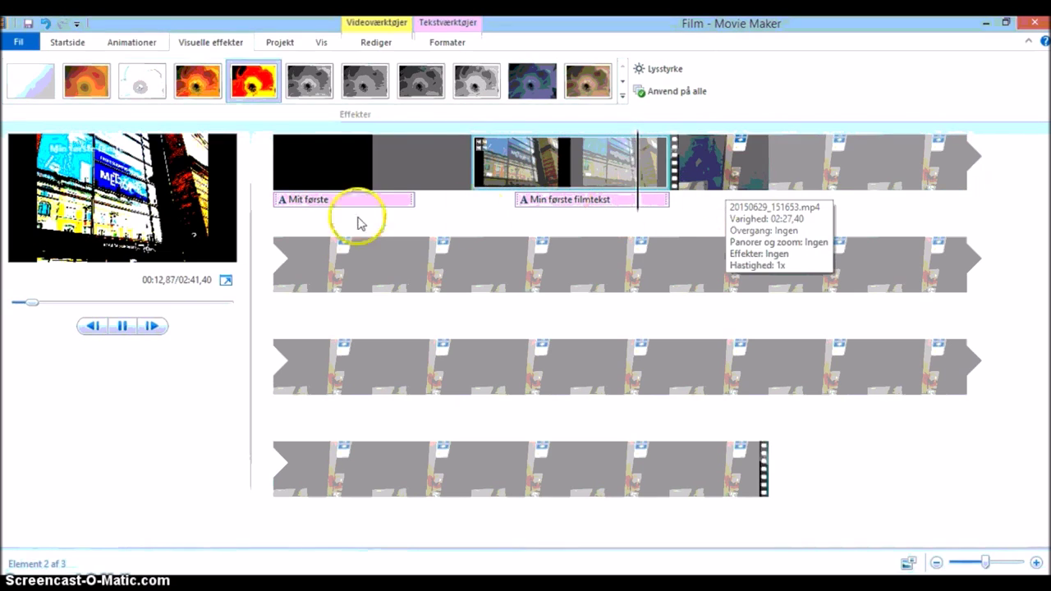
pyautogui.click(123, 322)
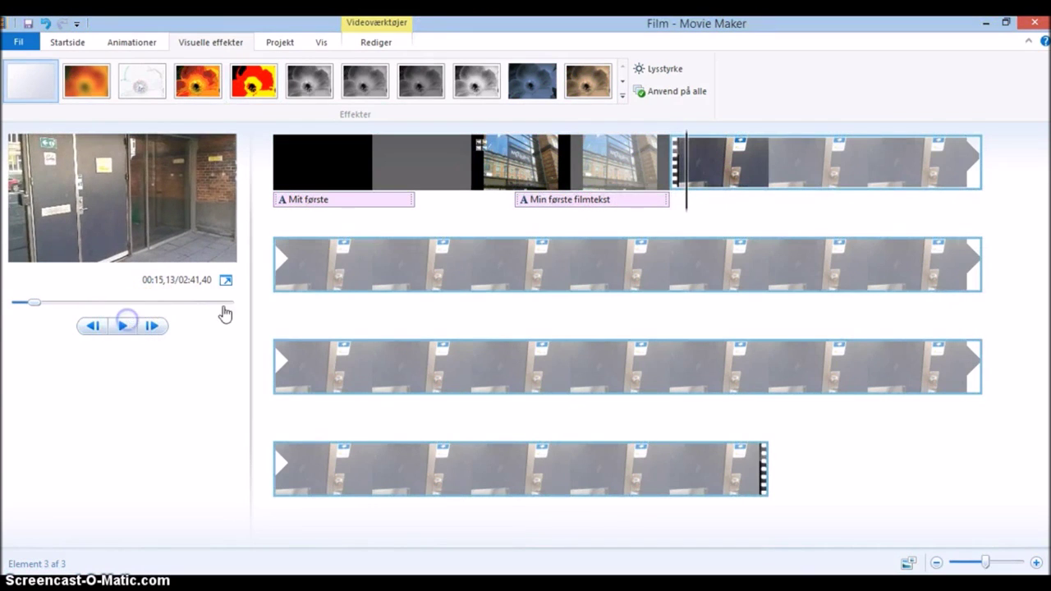
# - Select the video clip of the doors and look through the visual effects available for it
pyautogui.click(776, 165)
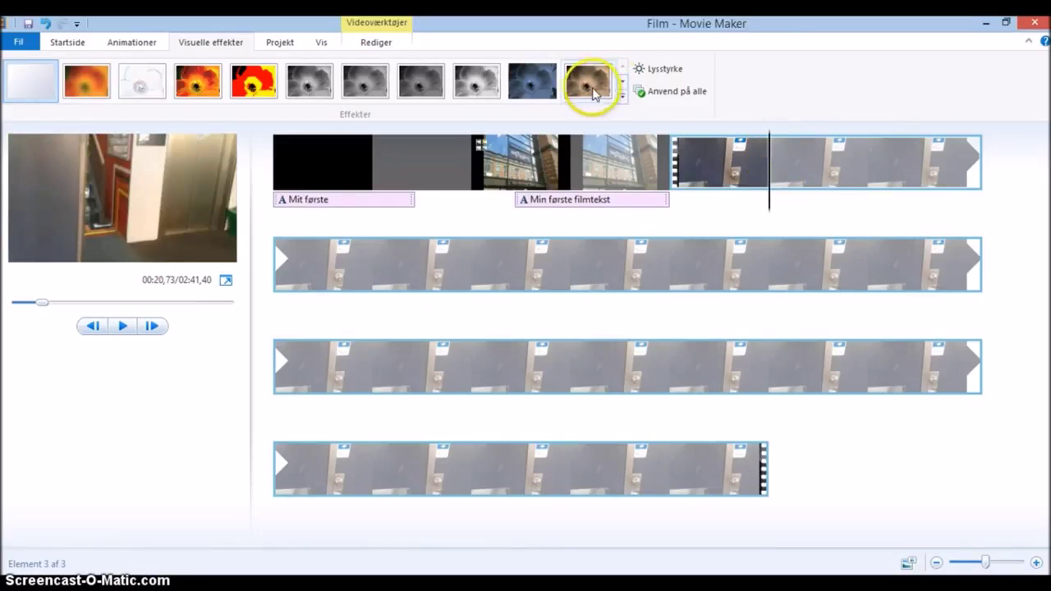
pyautogui.click(623, 82)
pyautogui.click(621, 83)
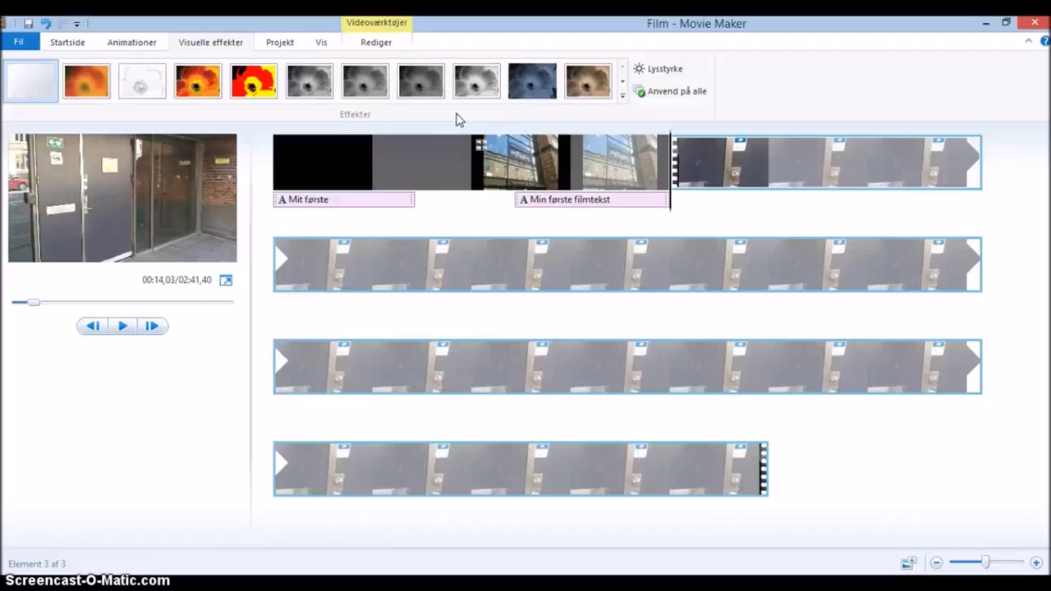
# - Look through the available transitions for the video clip and preview several shape transitions, including Stjerne
pyautogui.click(131, 43)
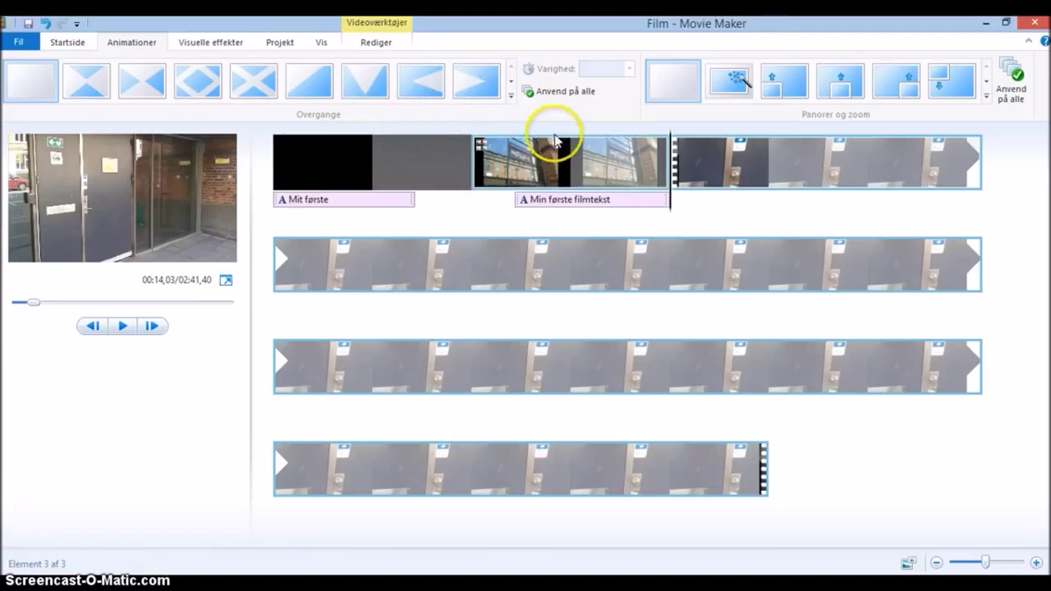
pyautogui.click(510, 80)
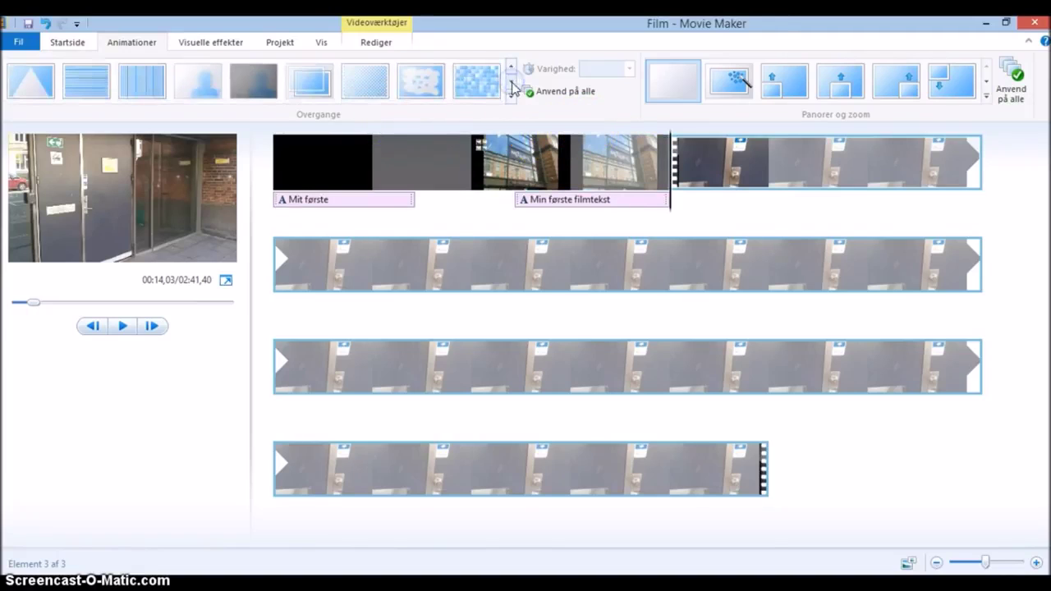
pyautogui.click(511, 81)
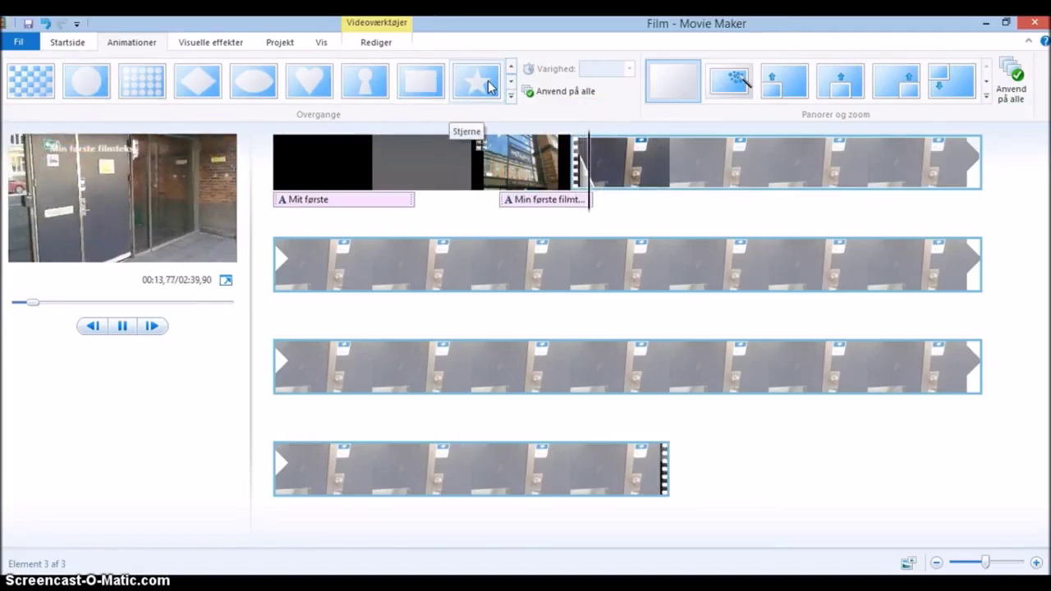
pyautogui.click(423, 87)
pyautogui.click(415, 86)
pyautogui.click(370, 88)
pyautogui.click(376, 94)
pyautogui.click(513, 94)
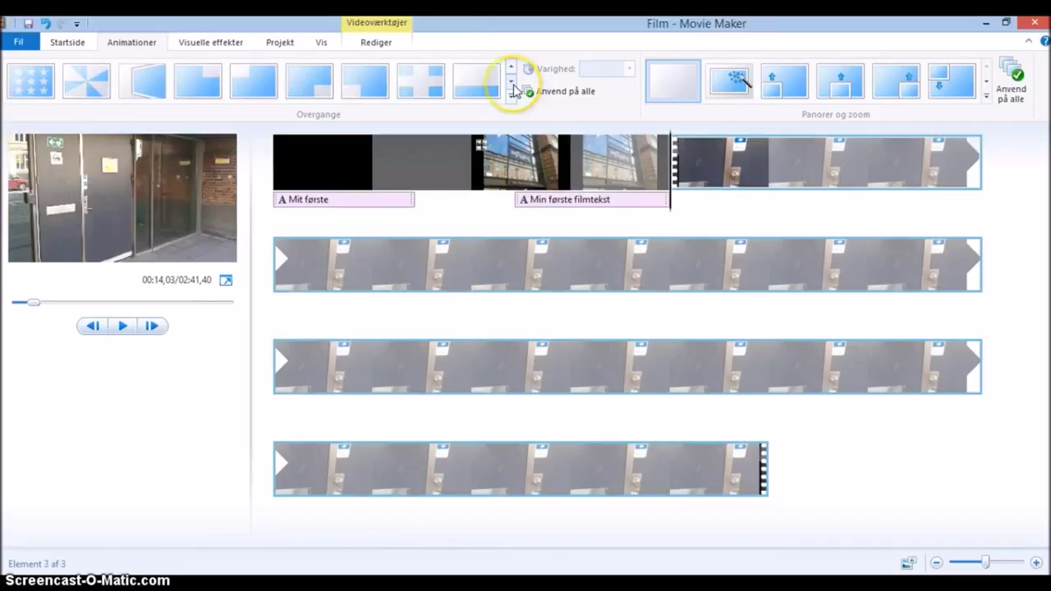
# - Select the building photo clip and try out a transition between it and the opening title
pyautogui.click(571, 160)
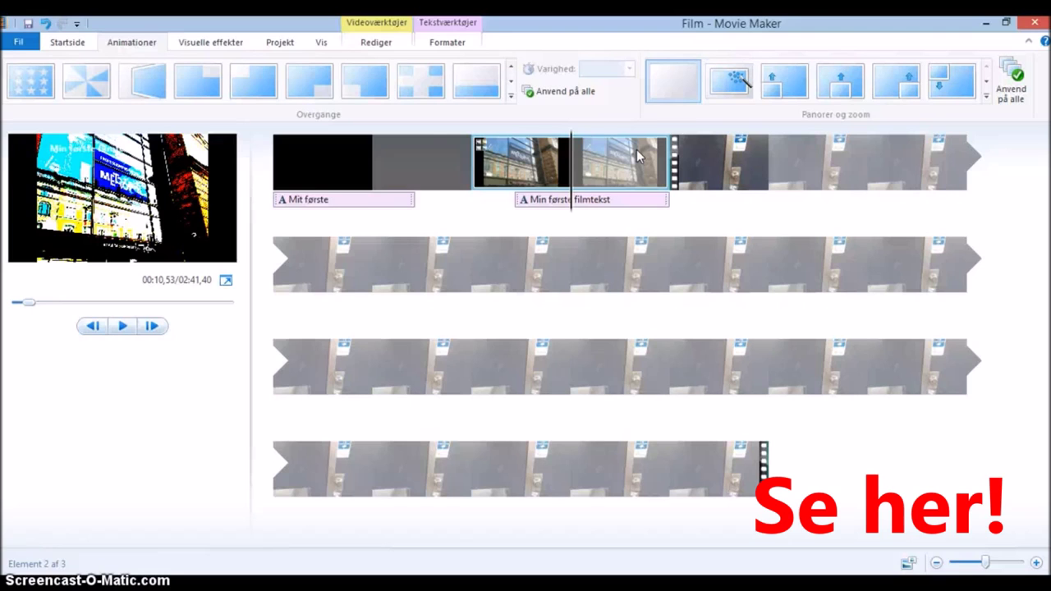
pyautogui.click(86, 80)
pyautogui.hotkey('ctrl', 'z')
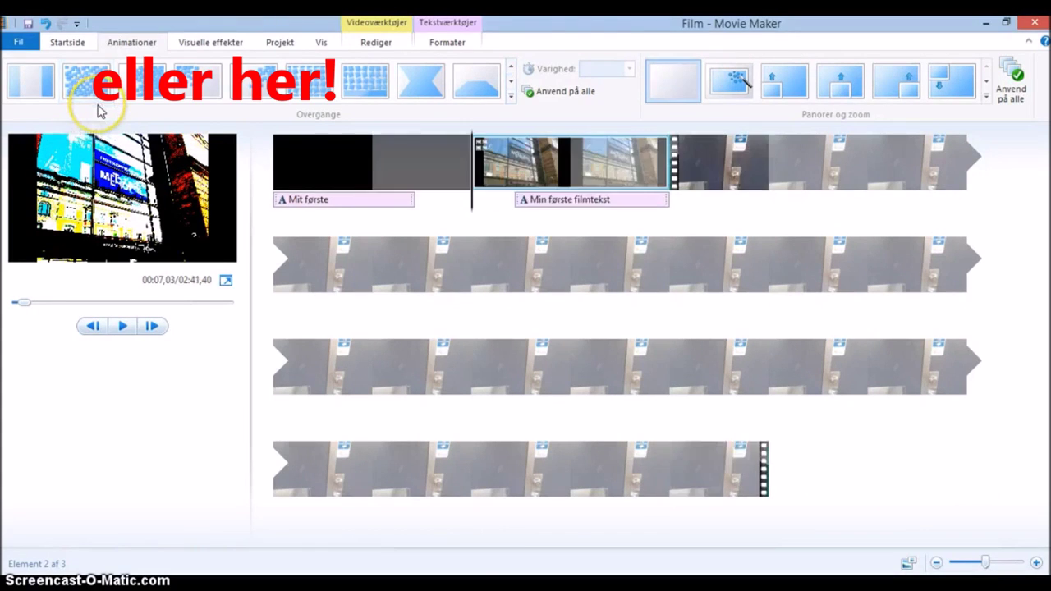